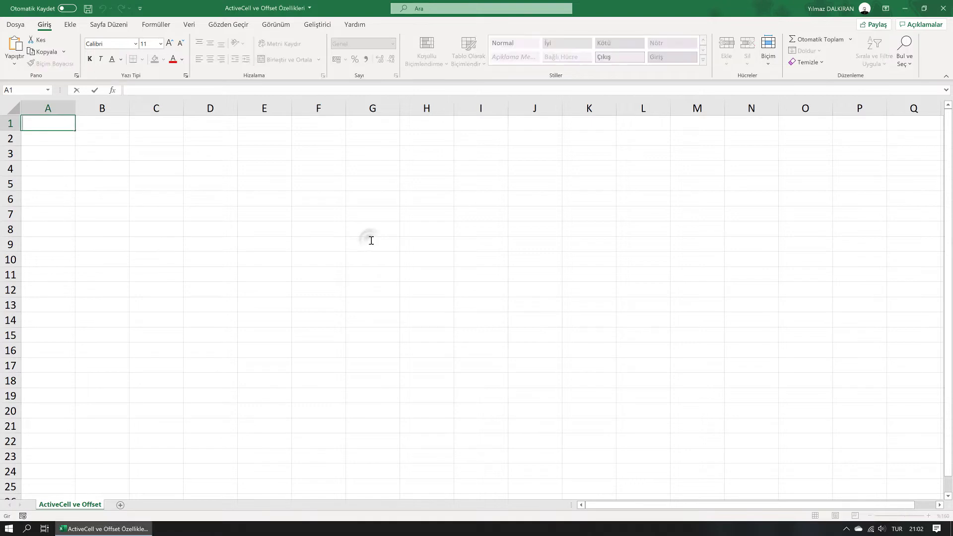
Step: Open the VBA editor with Alt+F11 and tile it beside the Excel workbook, side by side
click(371, 241)
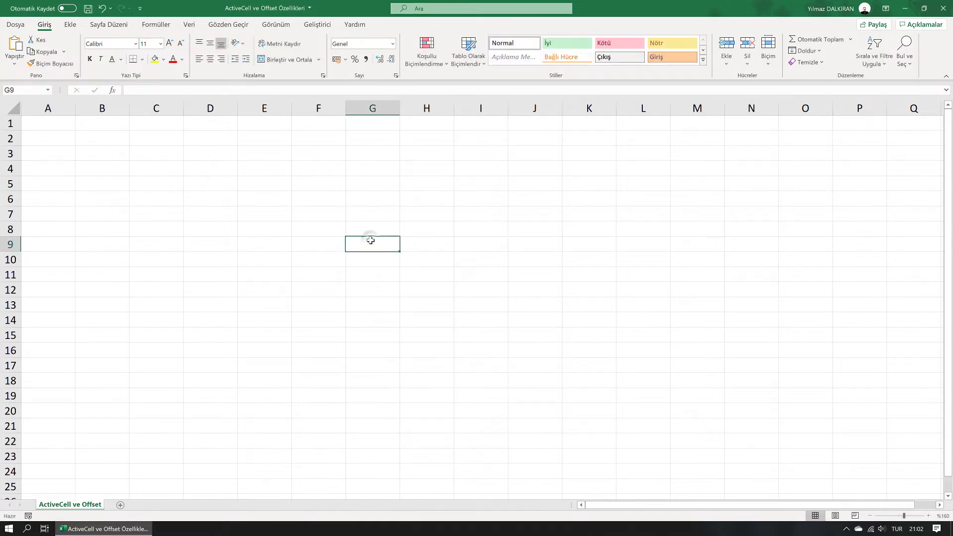
key(alt+F11)
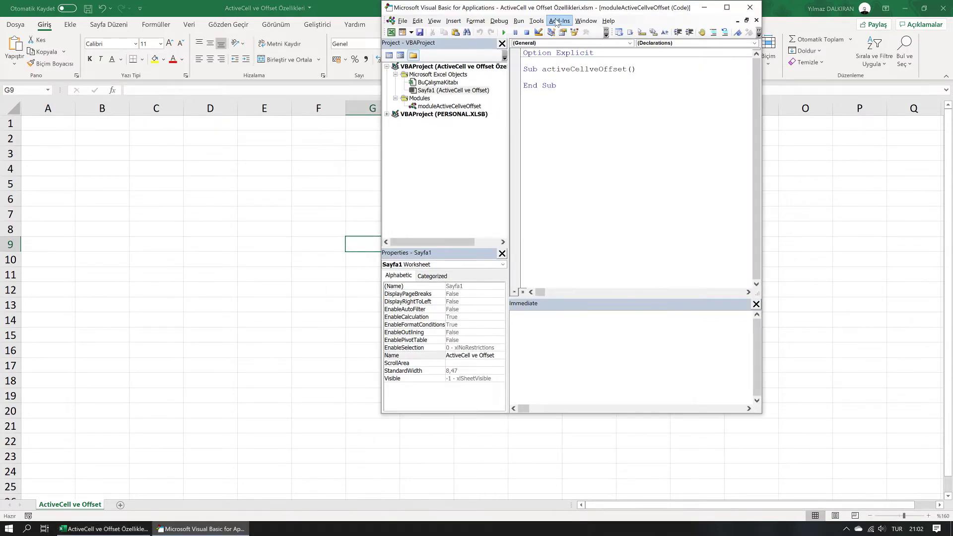
mouse_move(549, 7)
mouse_down()
mouse_move(551, 110)
mouse_move(952, 119)
mouse_up()
click(401, 197)
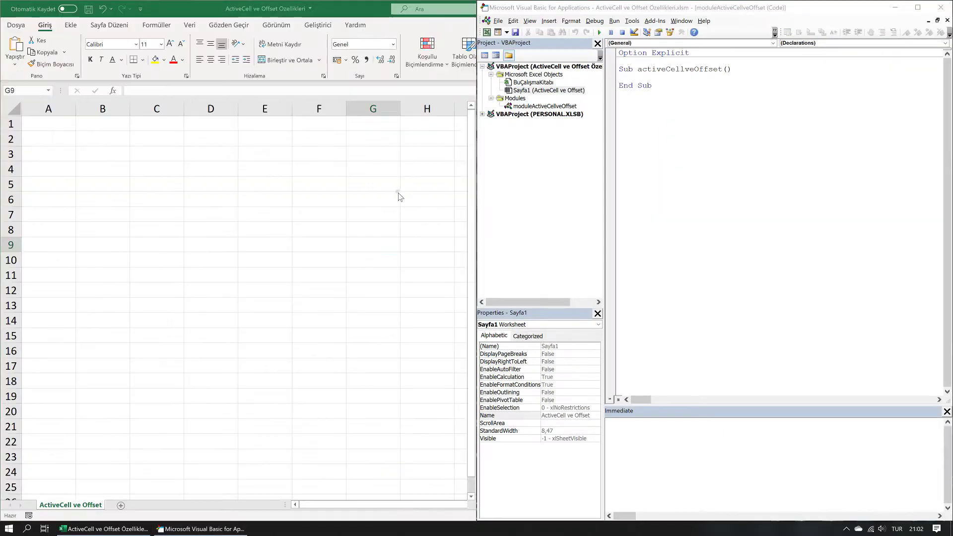
drag(477, 206, 381, 205)
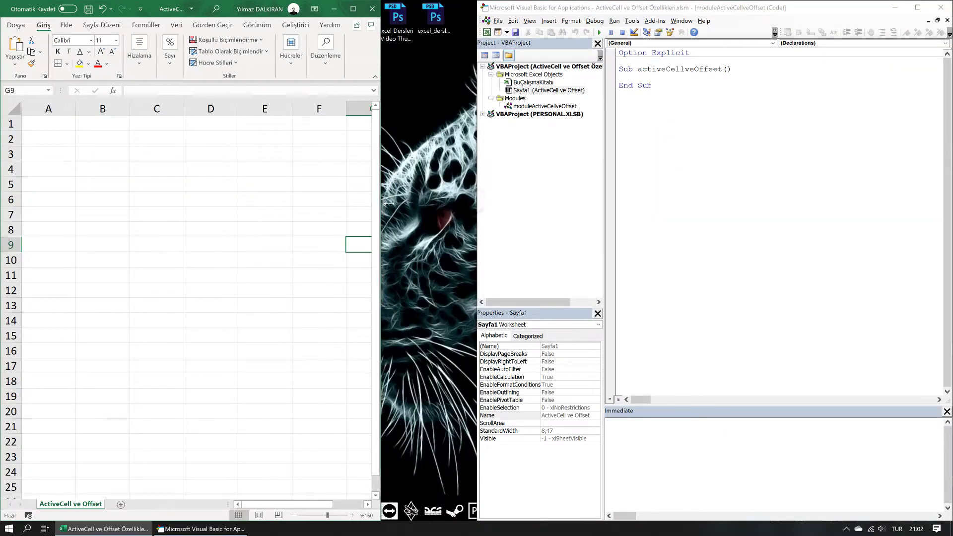
drag(473, 218, 378, 221)
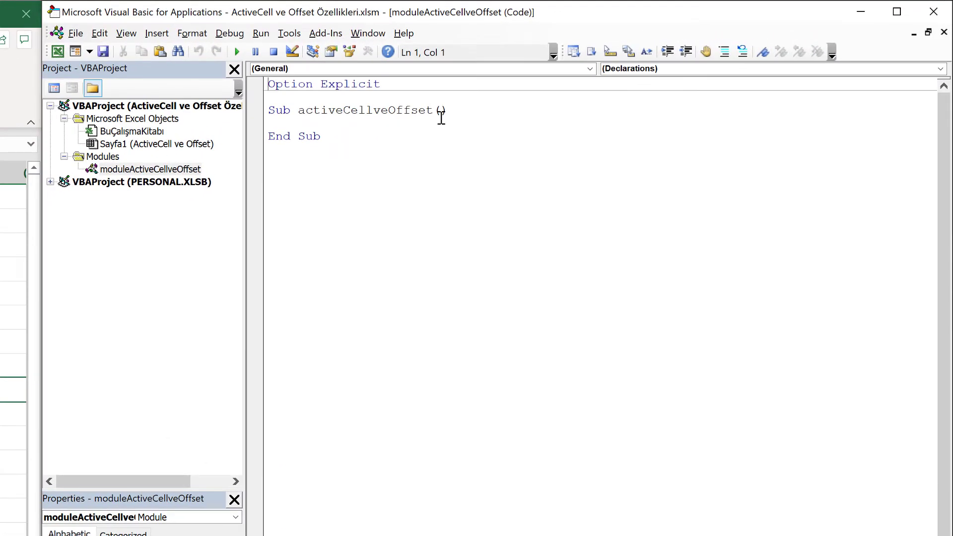
Step: Write ActiveCell.Font.Bold = True as the first statement of the activeCellveOffset procedure
click(469, 111)
key(Return)
key(Return)
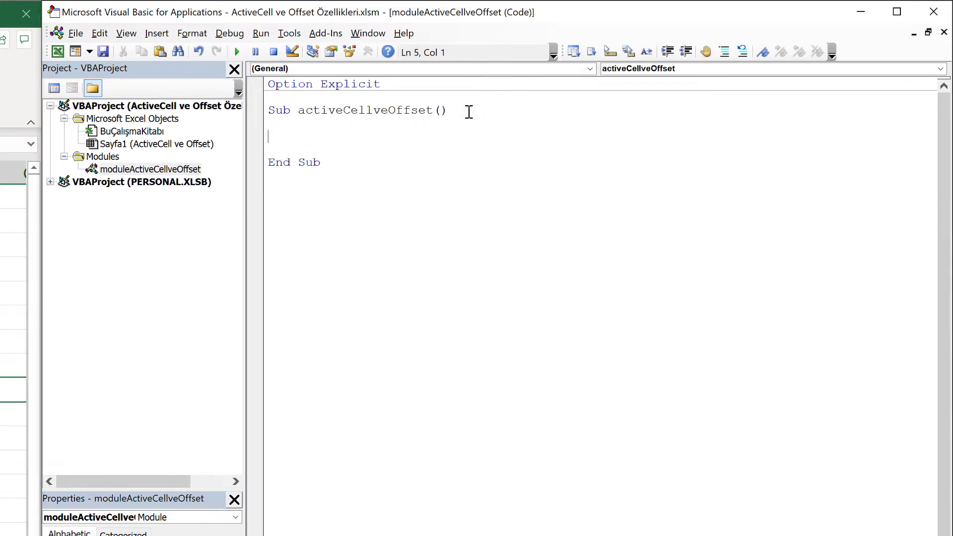
text(ActiveCe)
text(ll)
key(ctrl+space)
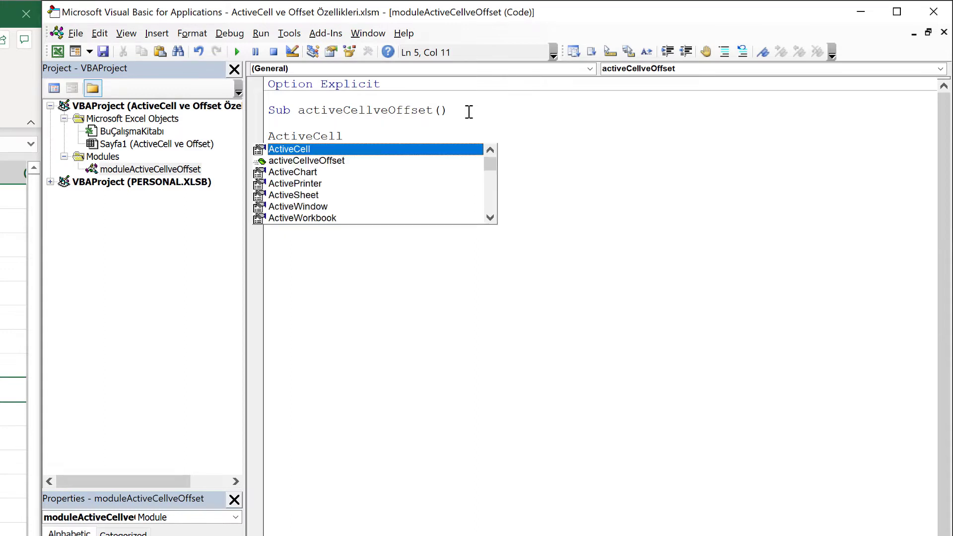
text(F)
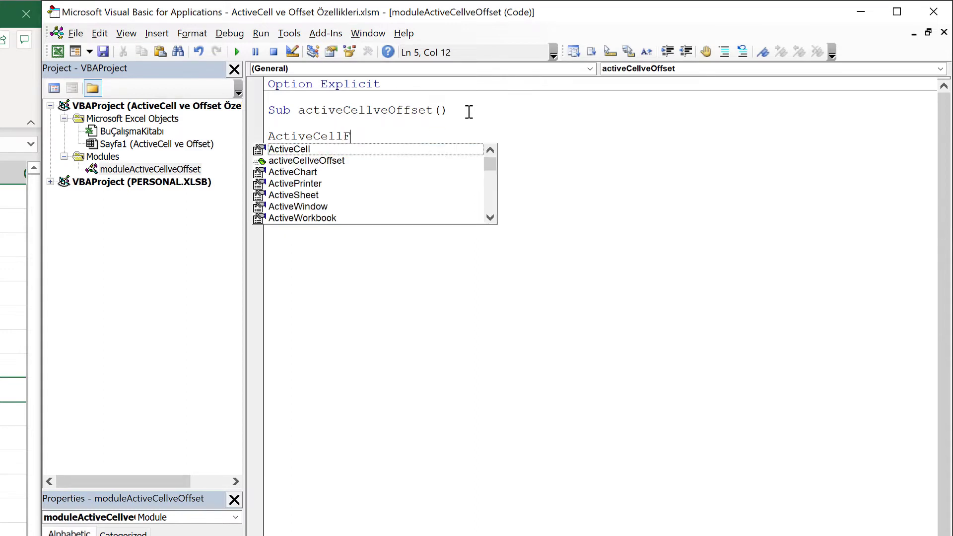
key(BackSpace)
text(.Font)
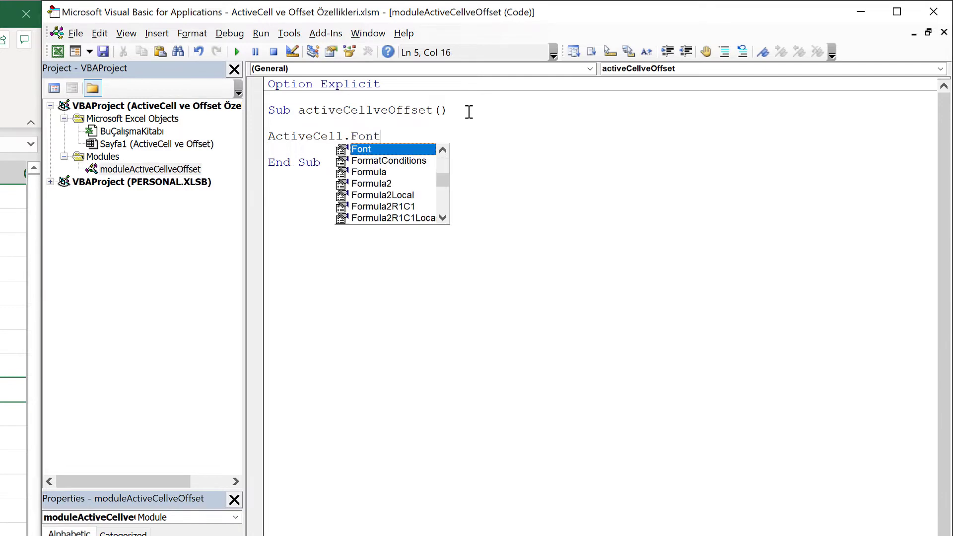
text(.Bold)
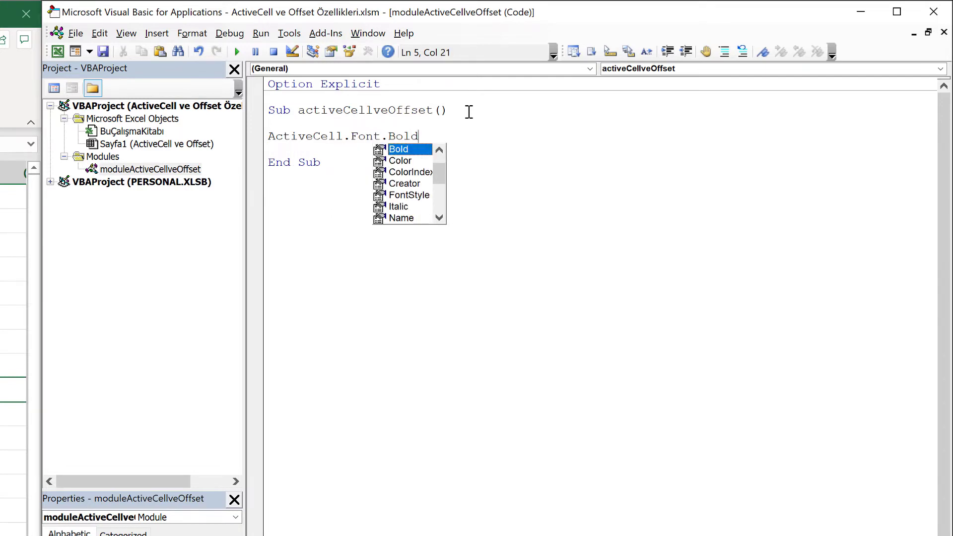
text( = True)
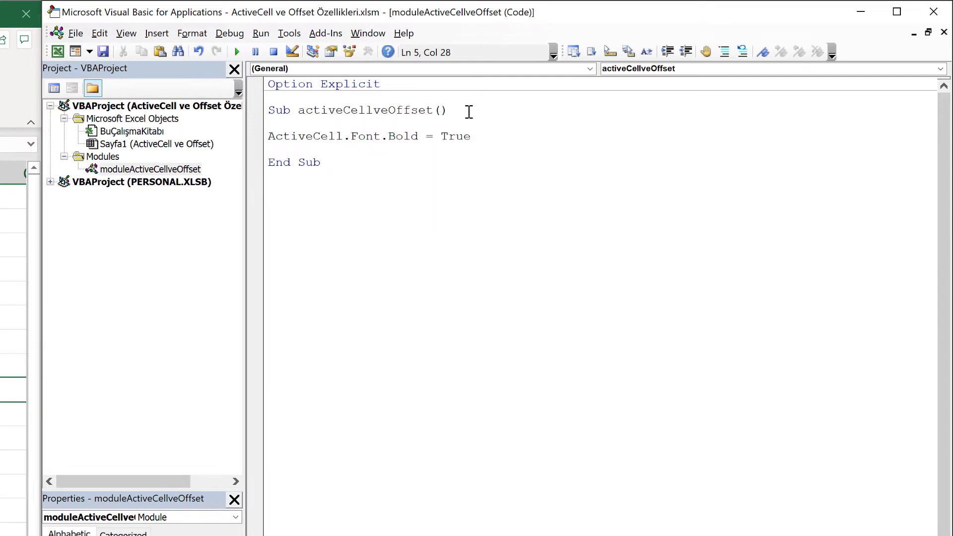
Step: Enter 'deneme' diagonally into cells B3, C4 and D5 of the worksheet
click(100, 158)
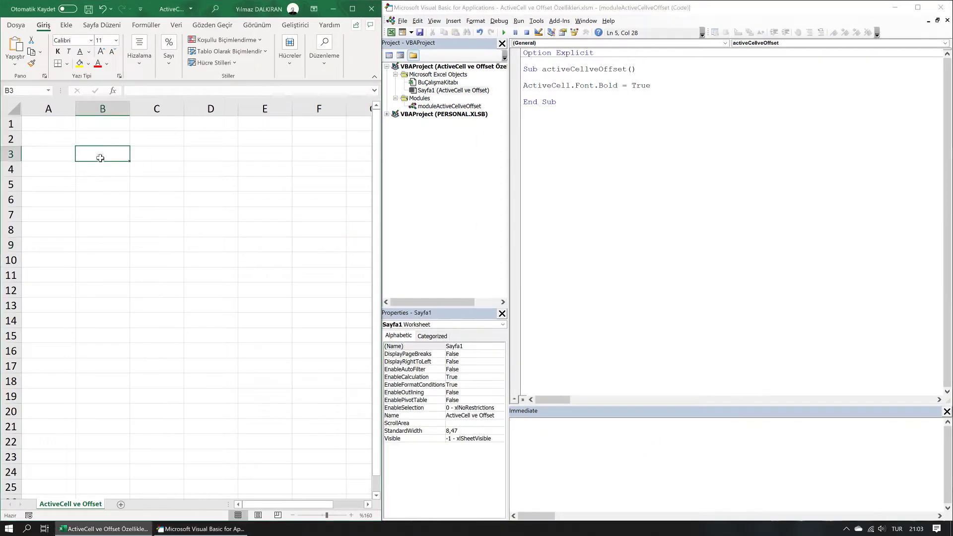
text(de)
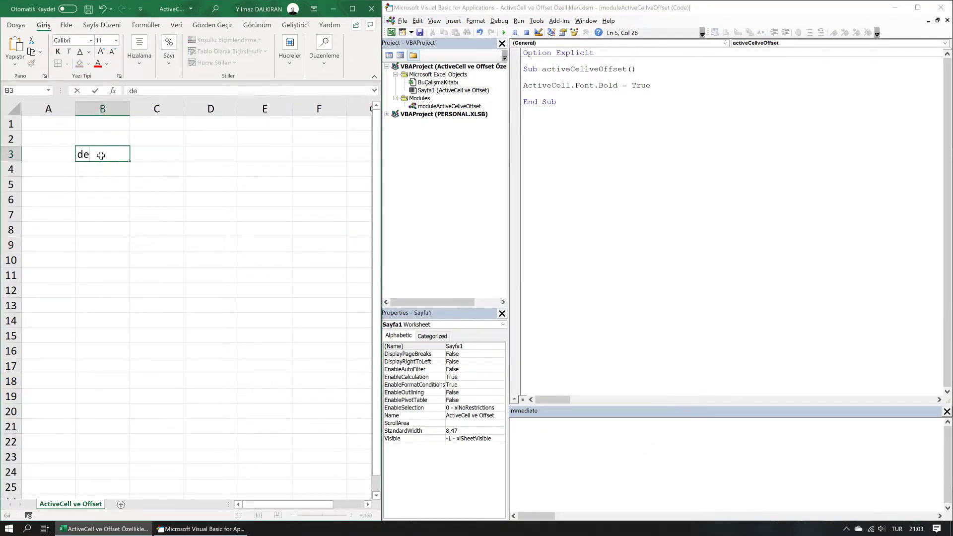
text(neme)
click(149, 170)
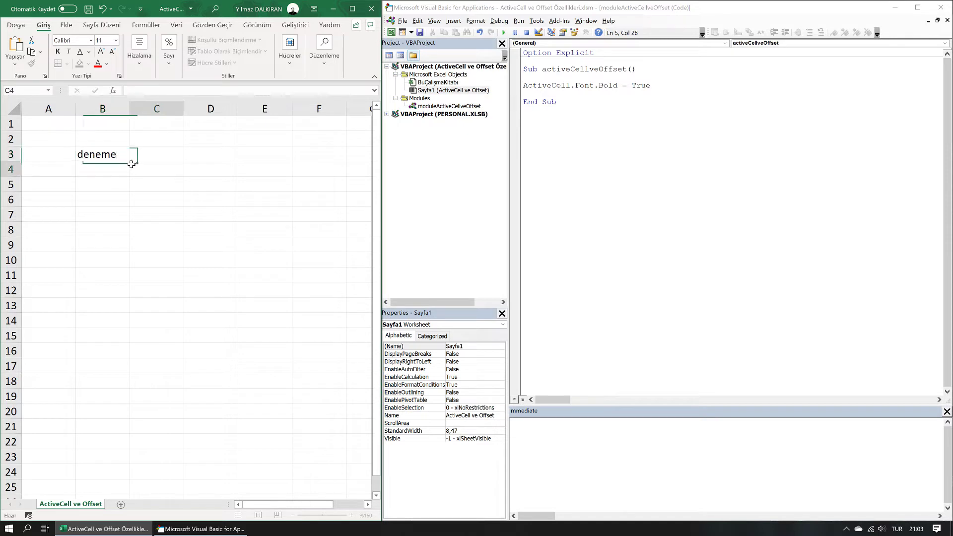
text(deneme)
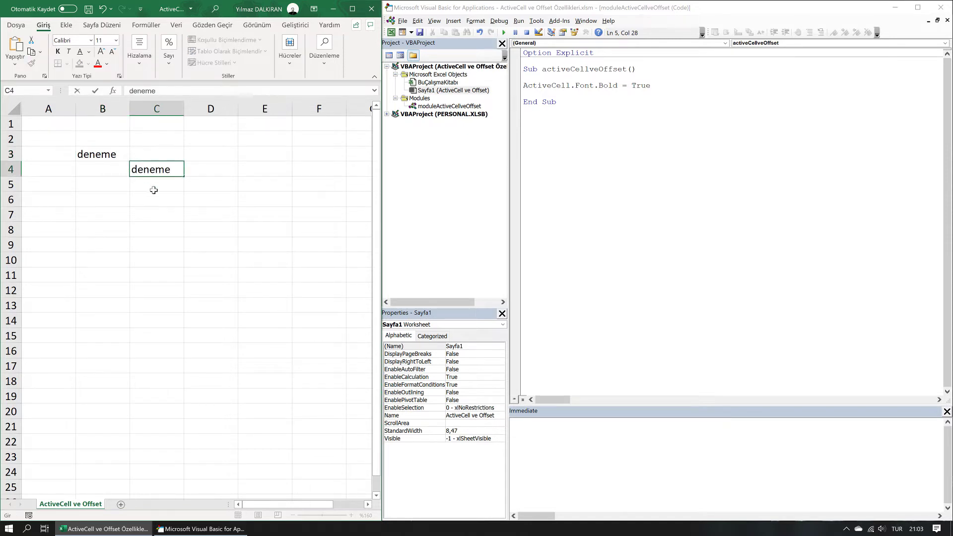
click(212, 180)
text(deneme)
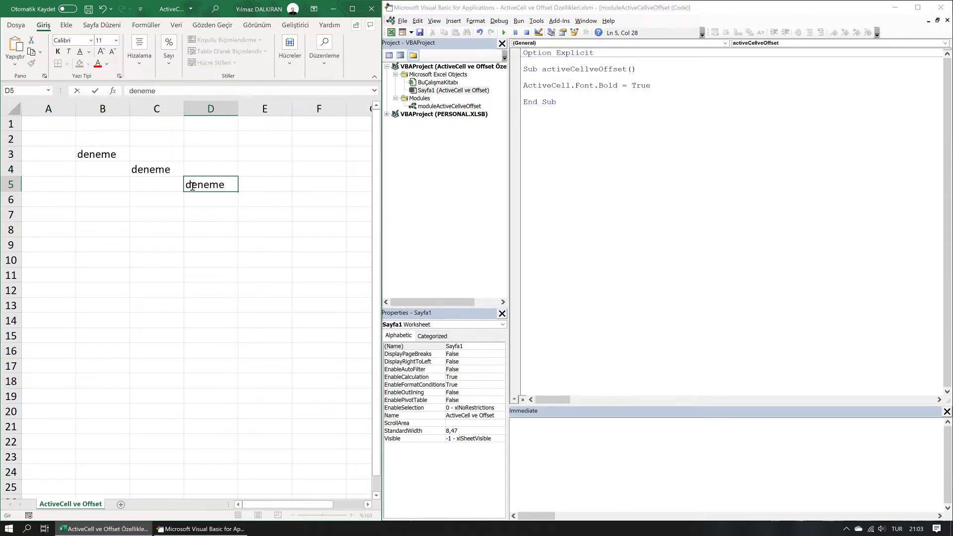
click(109, 158)
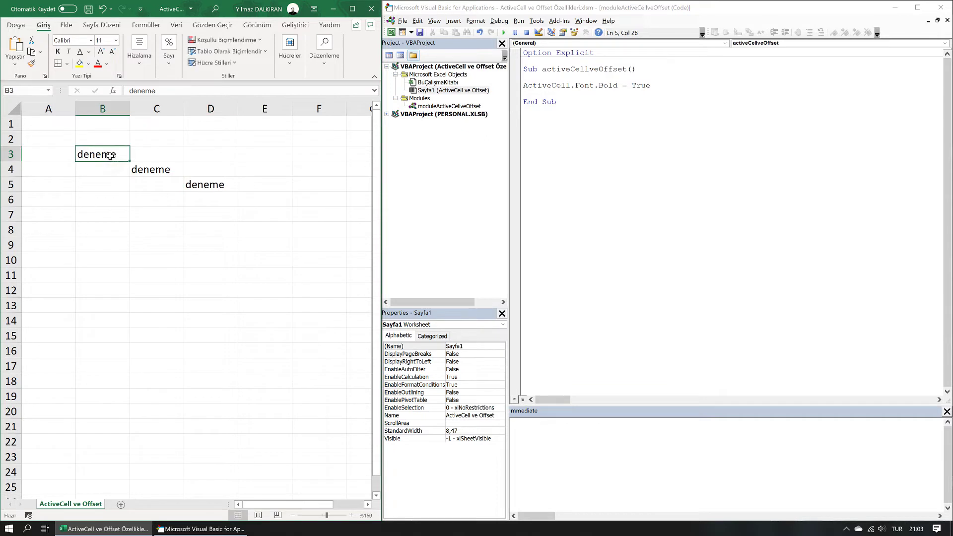
click(572, 85)
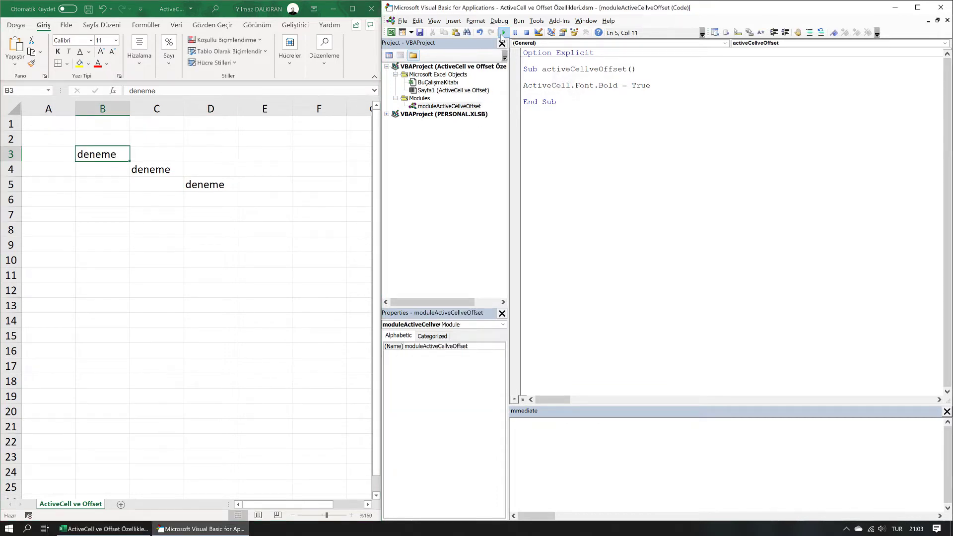
Step: Run the macro with B3, then C4, then D5 active to bold each 'deneme'
click(503, 34)
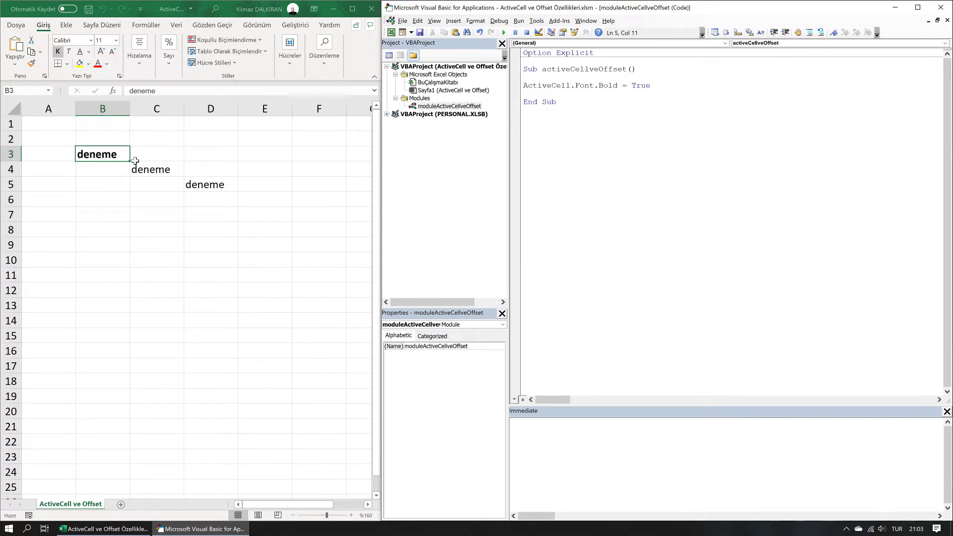
click(151, 171)
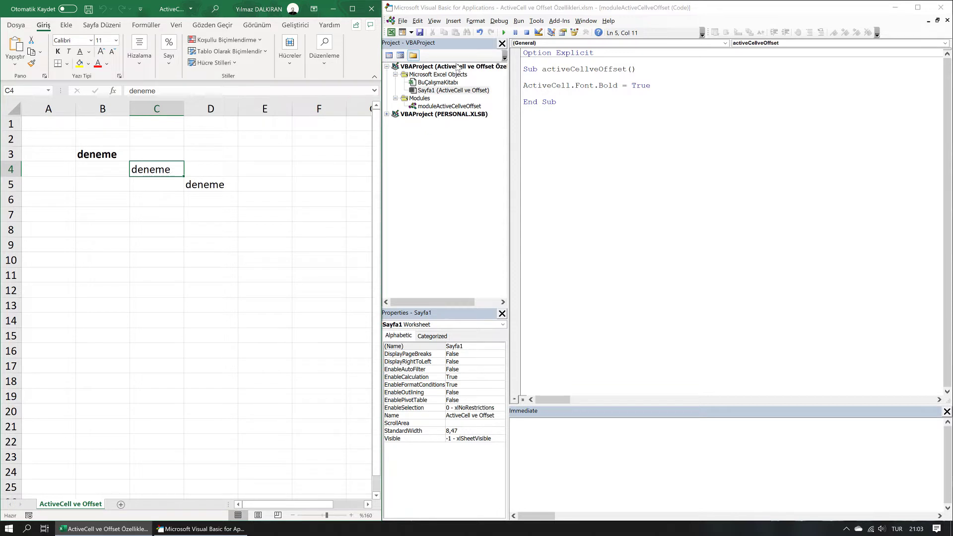
click(503, 32)
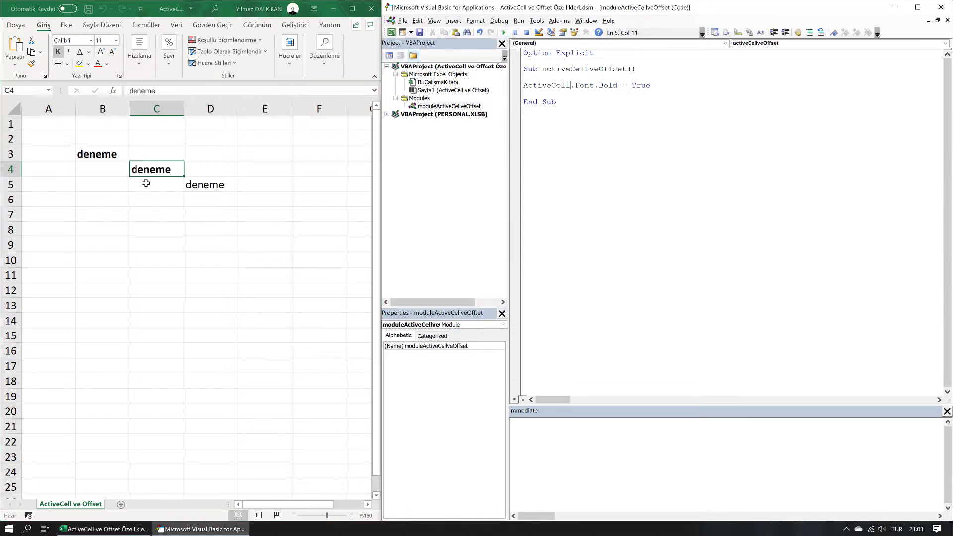
click(208, 184)
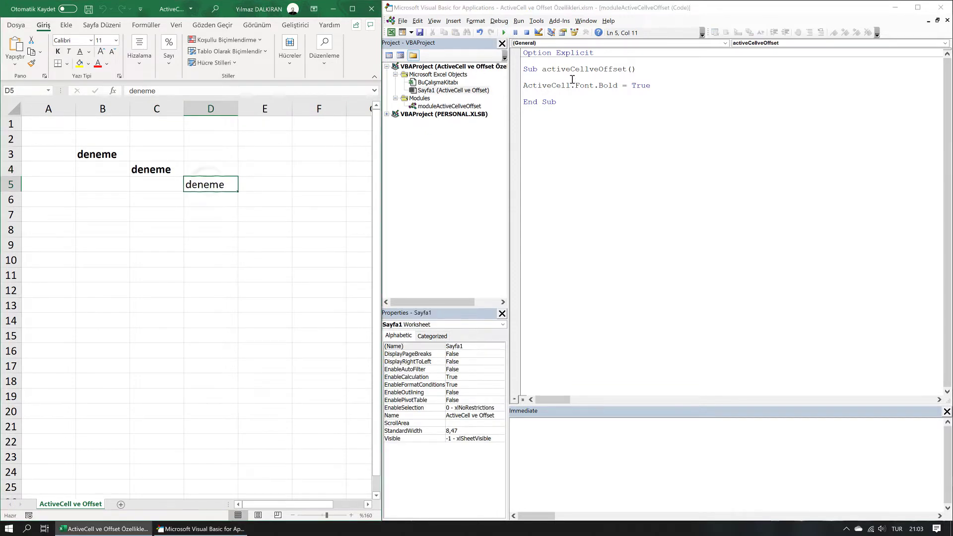
click(505, 33)
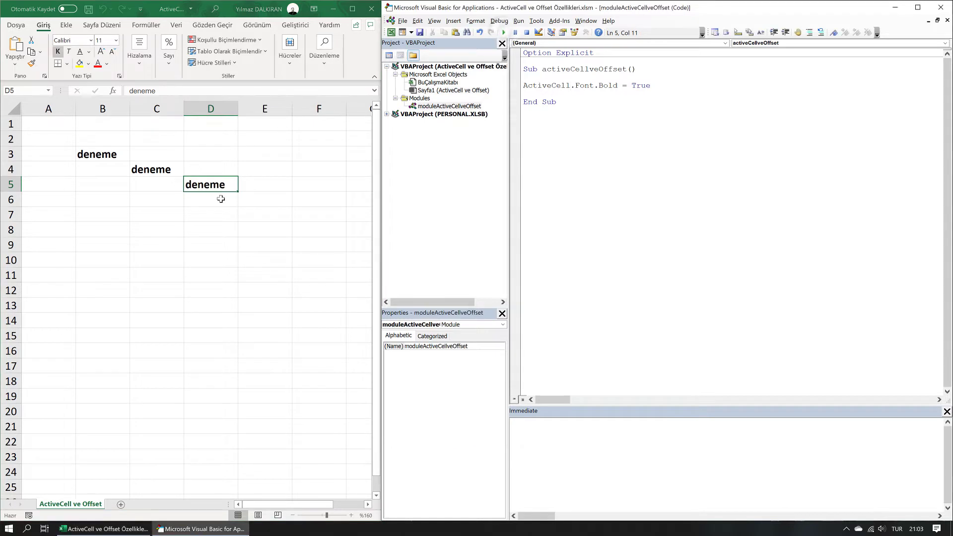
Step: Remove the bold formatting from the 'deneme' cells in B3:D5
mouse_move(109, 156)
mouse_down()
mouse_move(218, 170)
mouse_move(211, 185)
mouse_up()
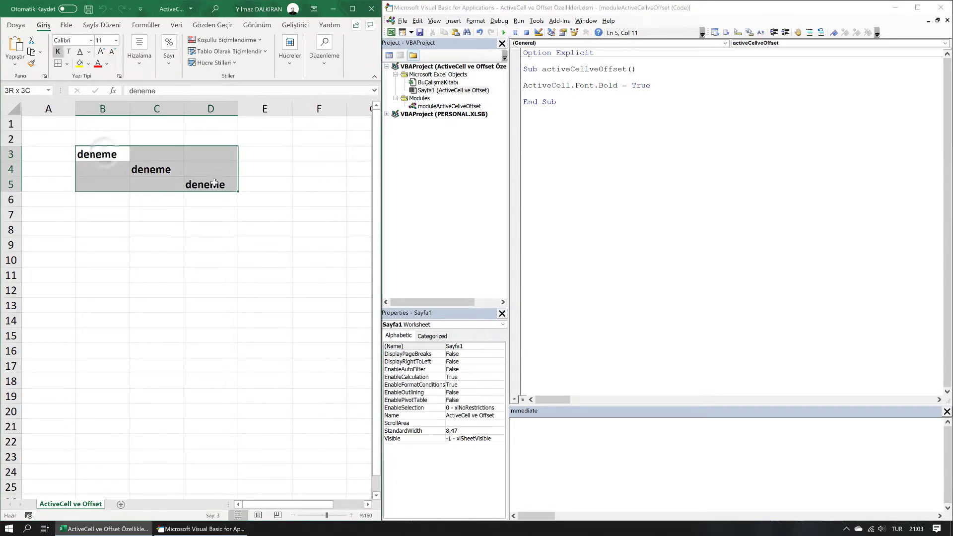
click(57, 52)
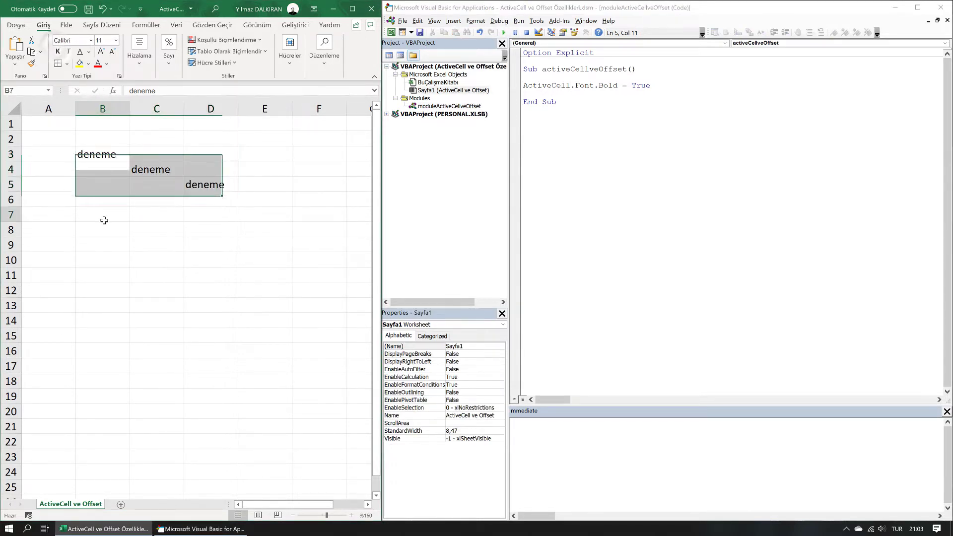
click(101, 216)
Step: Rerun the macro with B3:D5 selected, which bolds only B3
drag(108, 154, 218, 185)
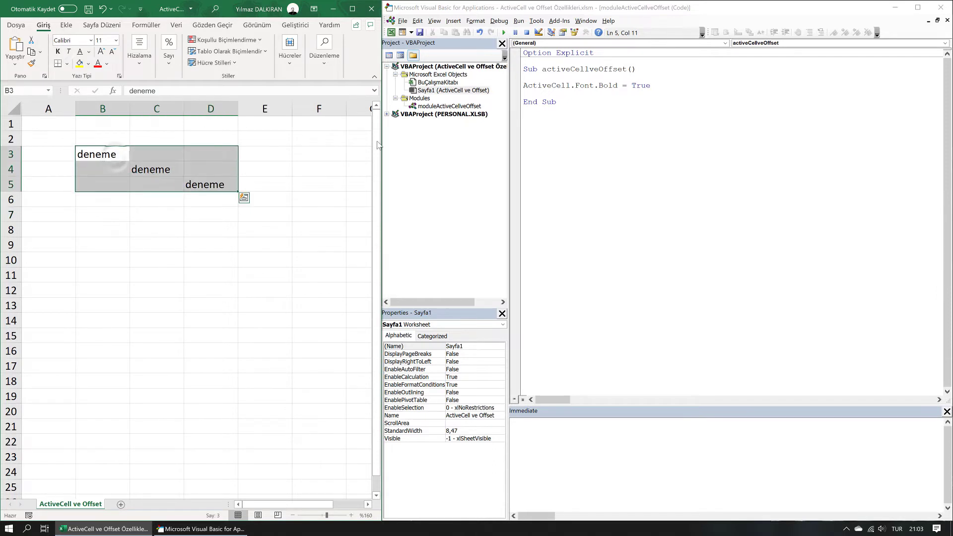
click(505, 33)
click(125, 158)
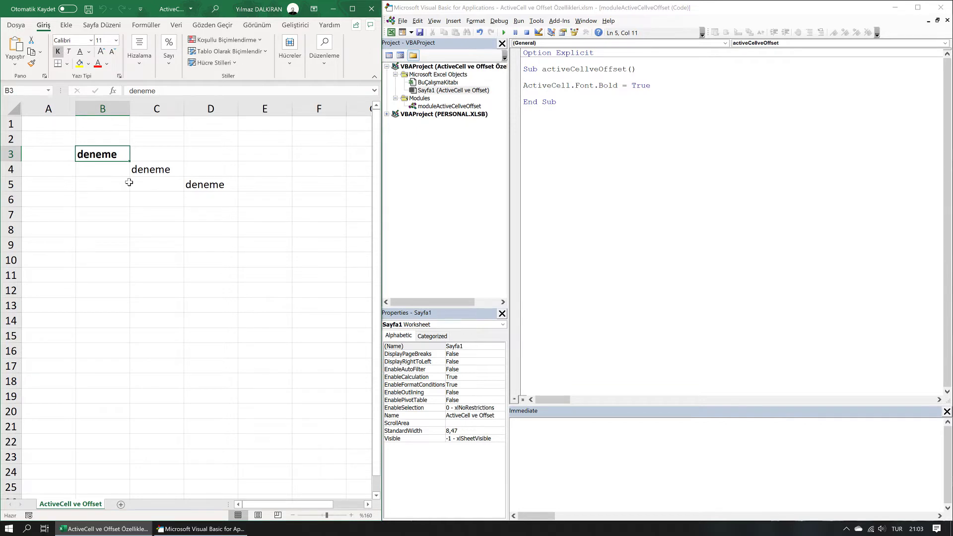
drag(122, 152, 197, 176)
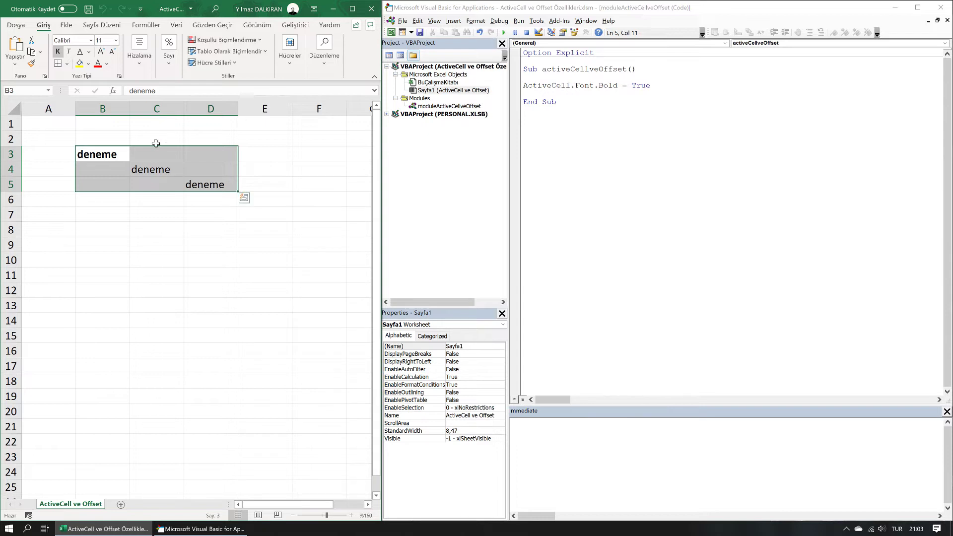
Step: Delete 'deneme' from B3 and C4, leaving only D5 filled
click(119, 155)
key(Delete)
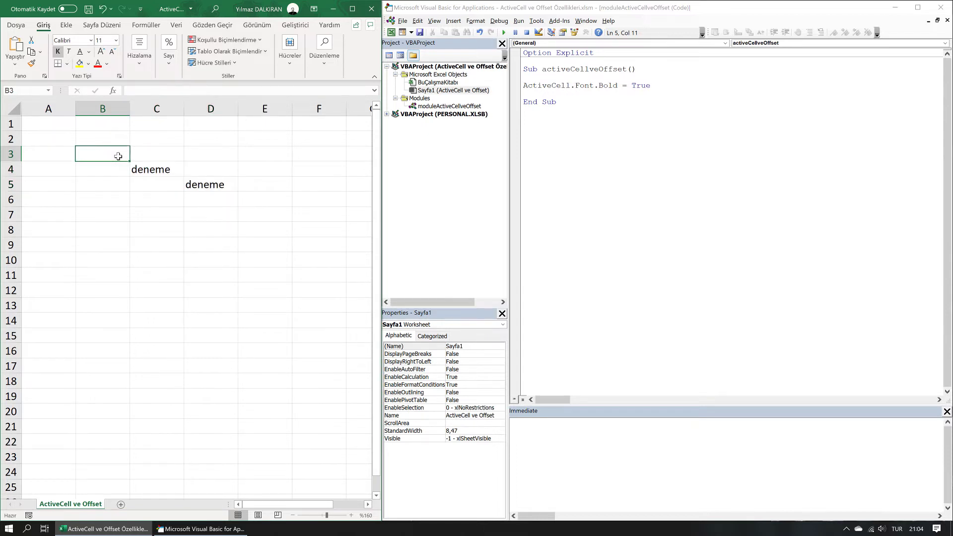
click(132, 163)
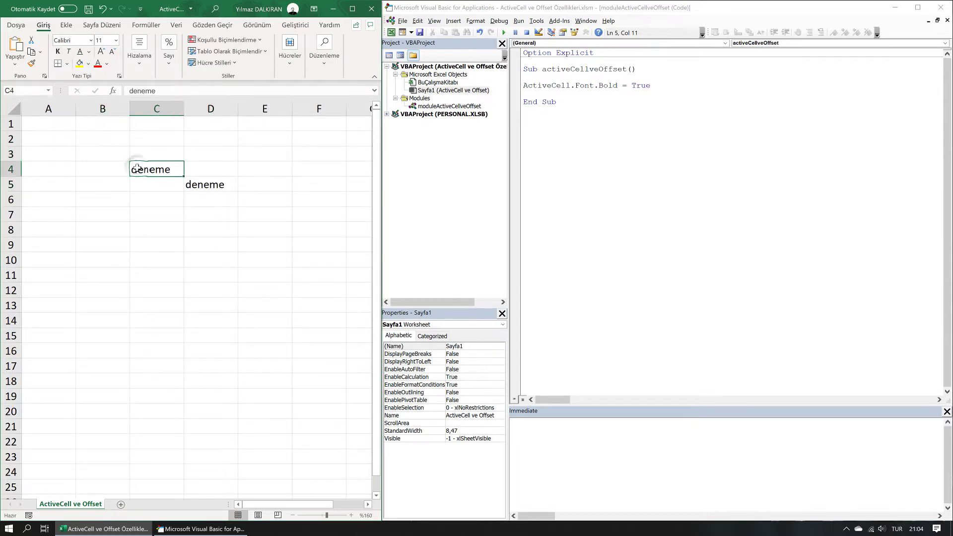
key(Delete)
click(220, 183)
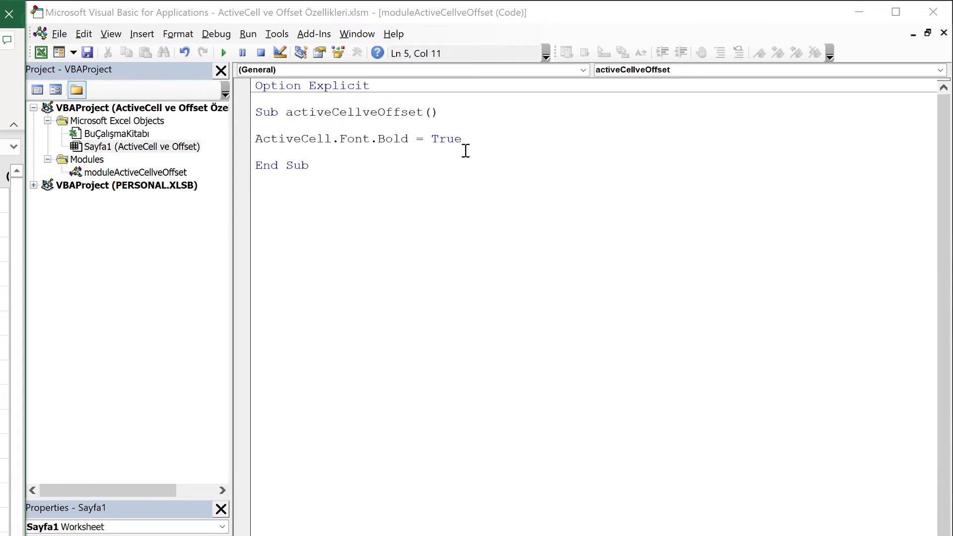
Step: Replace the bold line with Range("B2").Offset(2,2).Value = deneme
drag(468, 140, 213, 141)
text(Range)
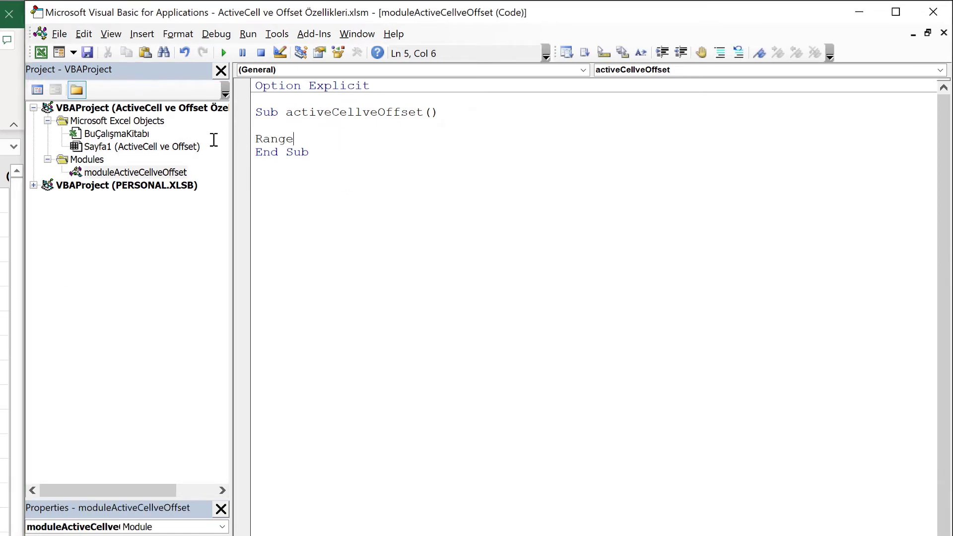
key(Return)
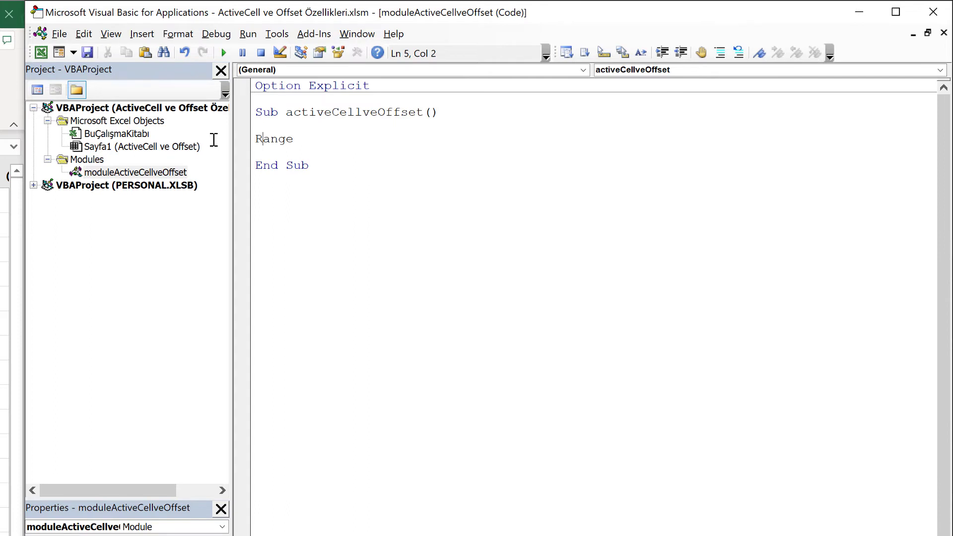
text(")
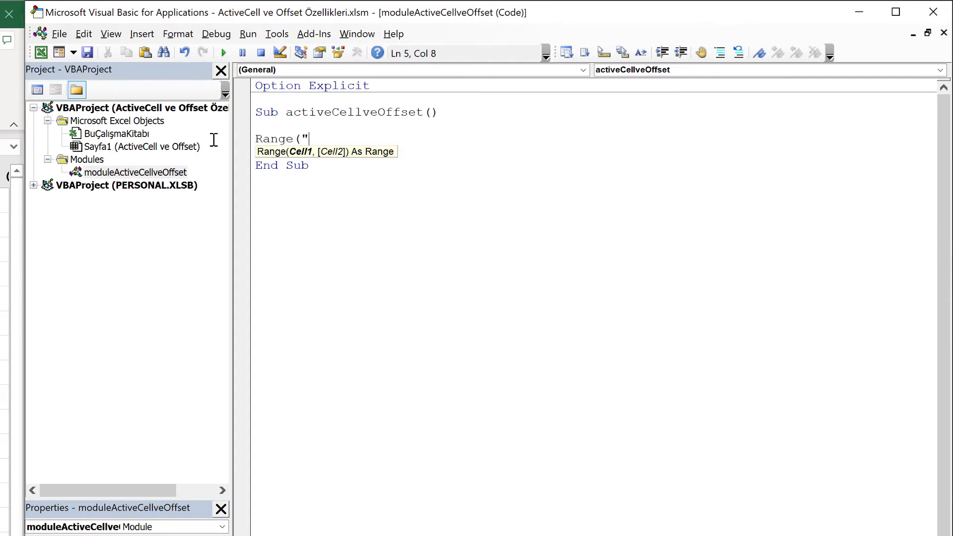
text(B2"))
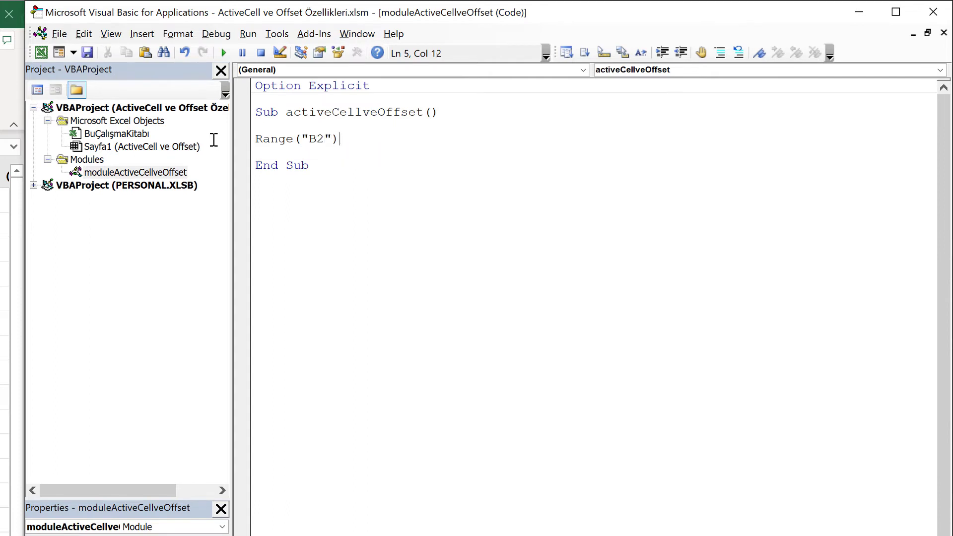
text(.Of)
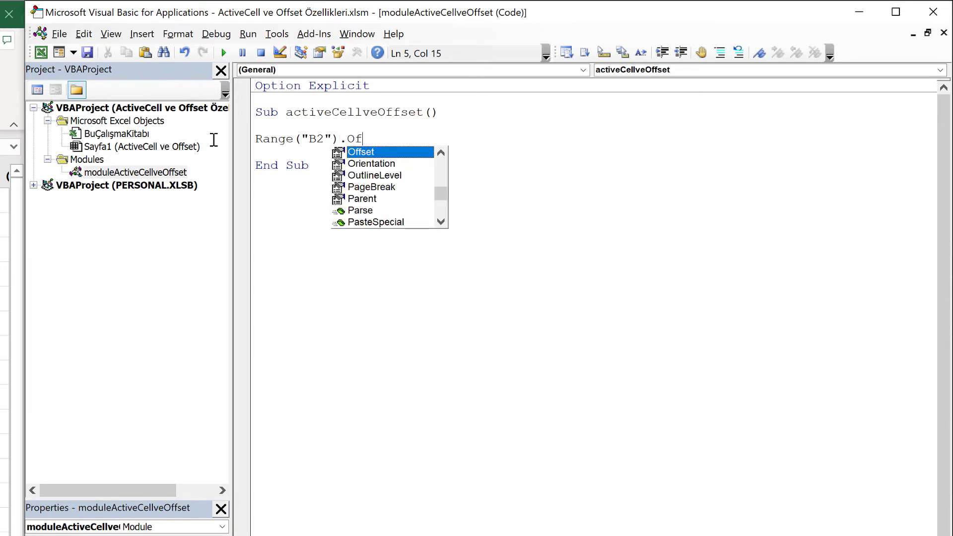
text(fset()
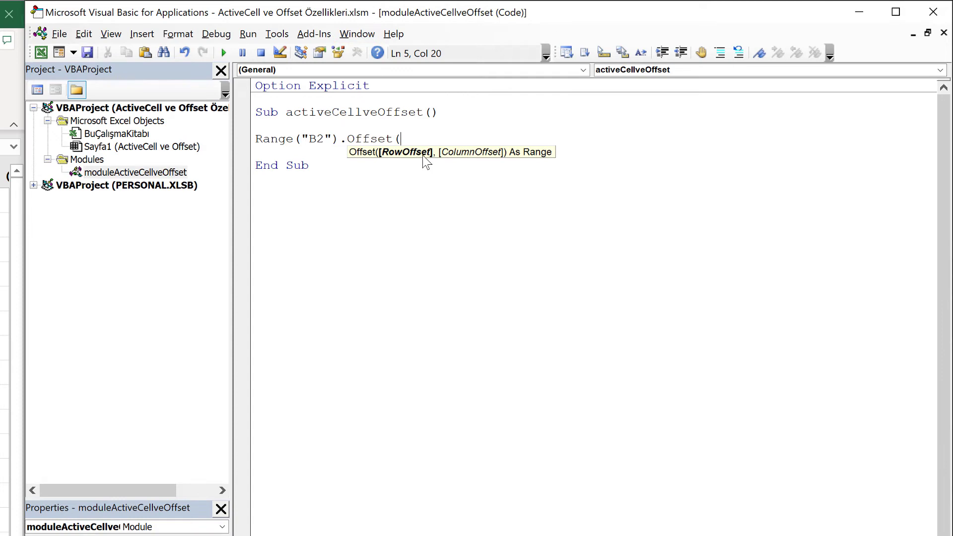
text(2,)
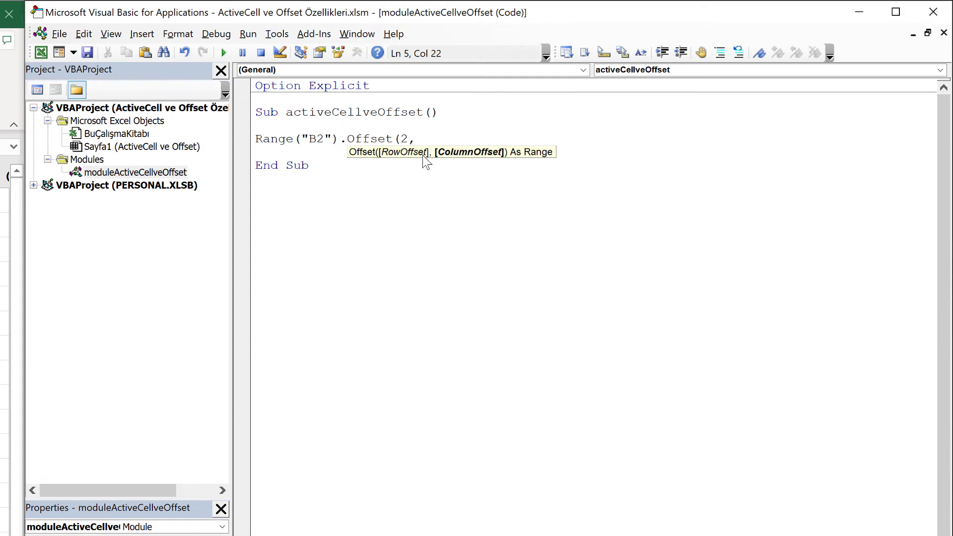
text(2)
text())
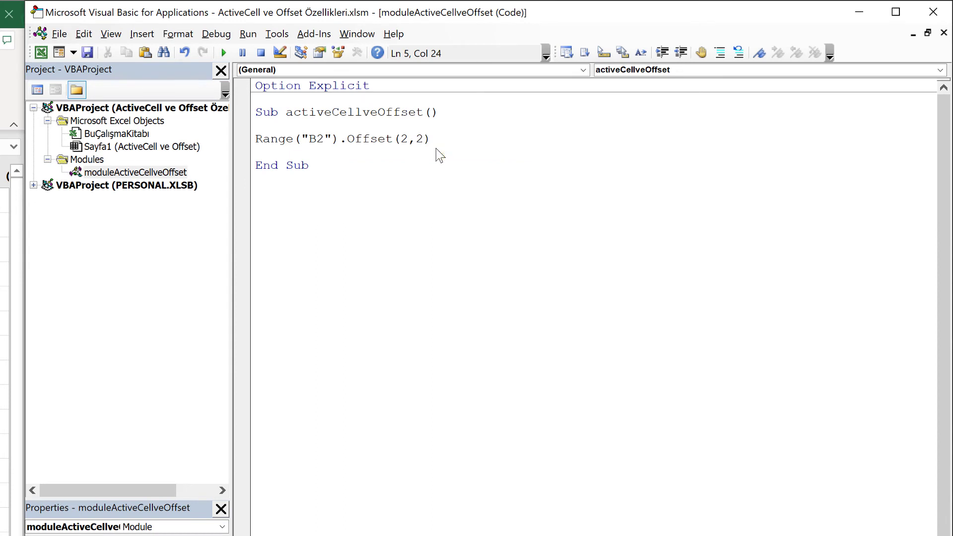
text(.Value )
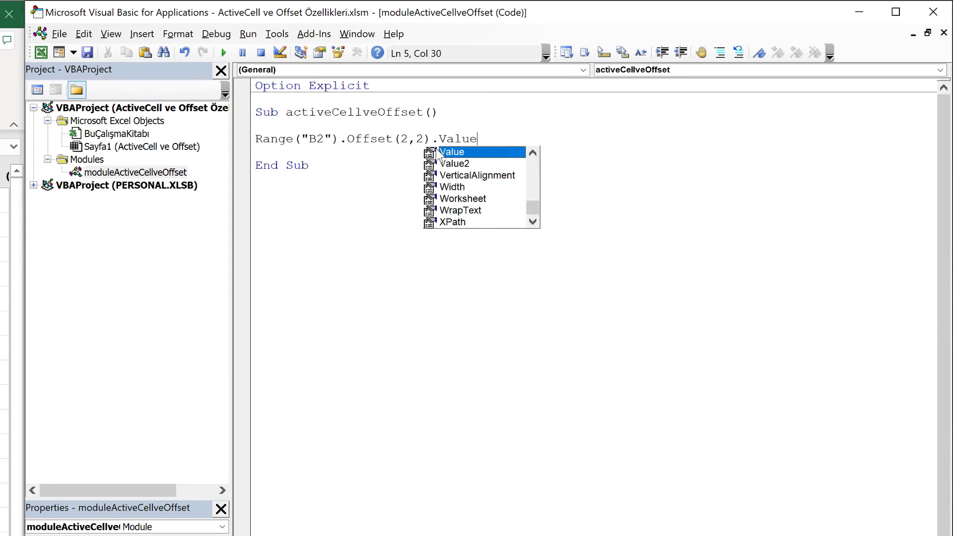
text(= deneme)
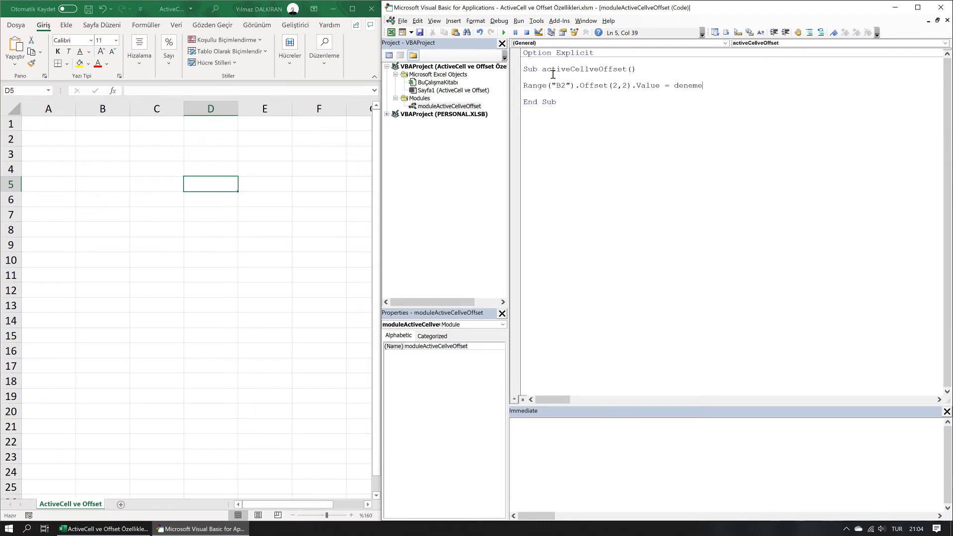
Step: Fix the variable-not-defined error by putting deneme in quotes as "deneme"
click(503, 32)
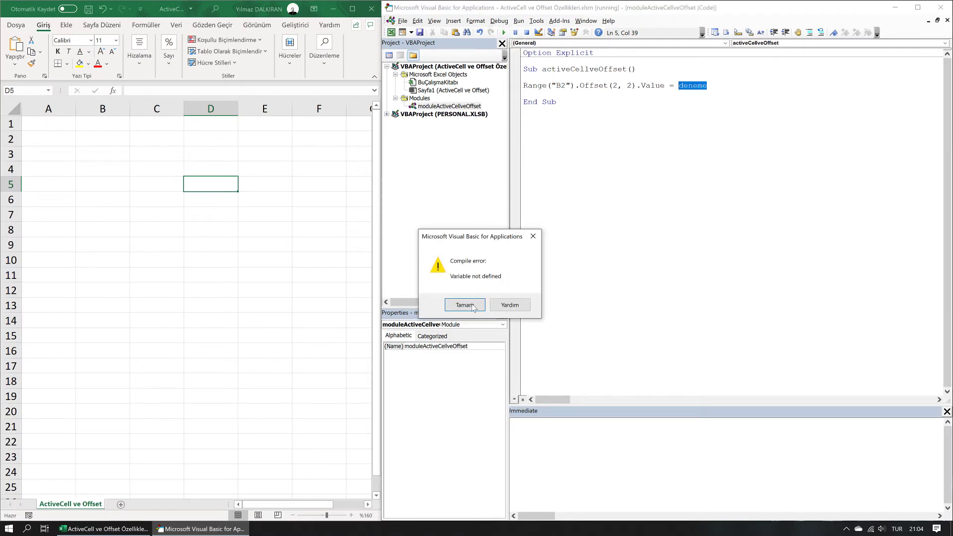
click(465, 305)
click(678, 86)
text(")
click(711, 86)
text(")
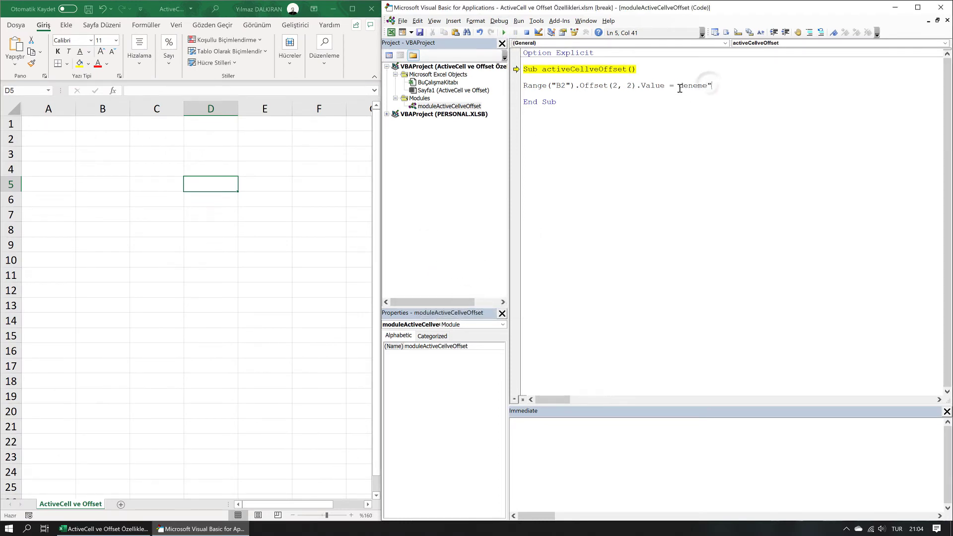
click(641, 85)
Step: Run the corrected macro and confirm 'deneme' lands in D4, two cells from B2
click(503, 33)
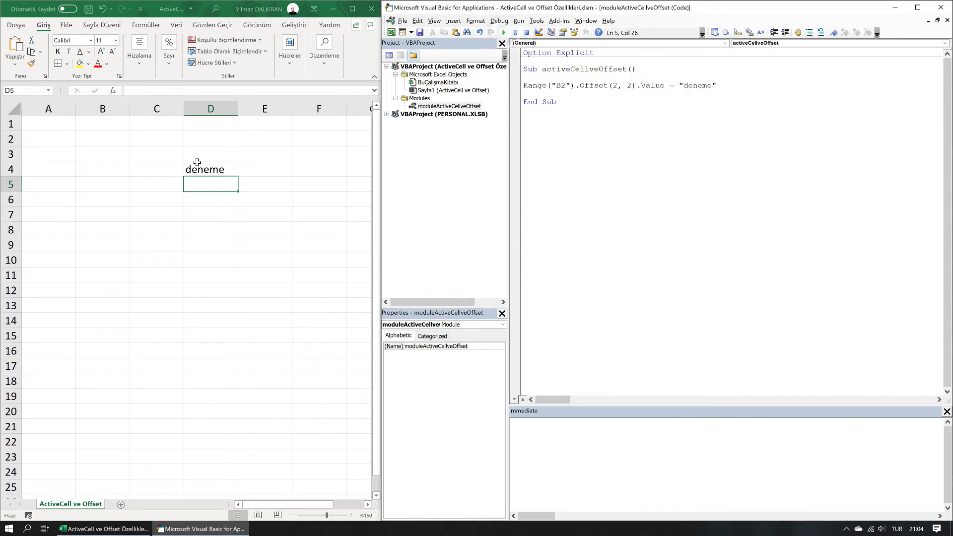
click(122, 155)
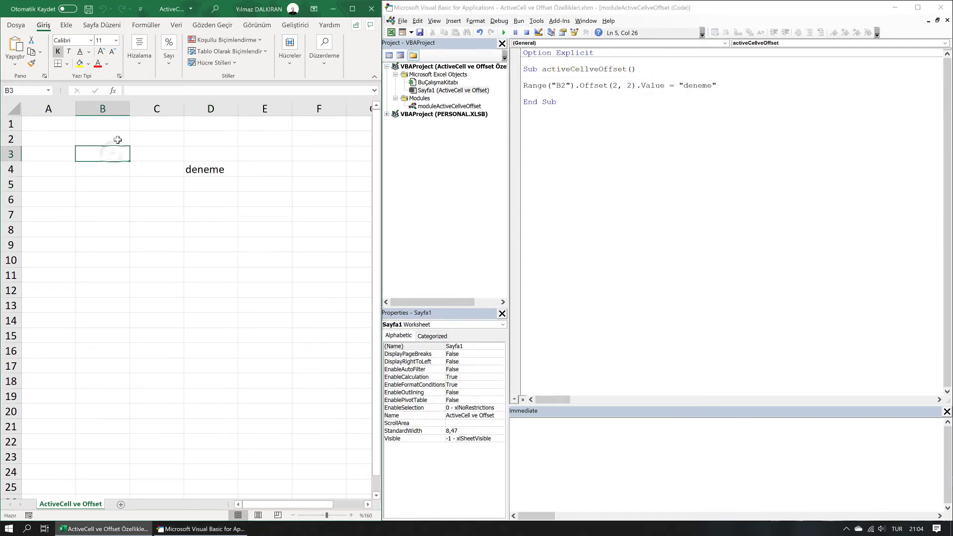
click(117, 140)
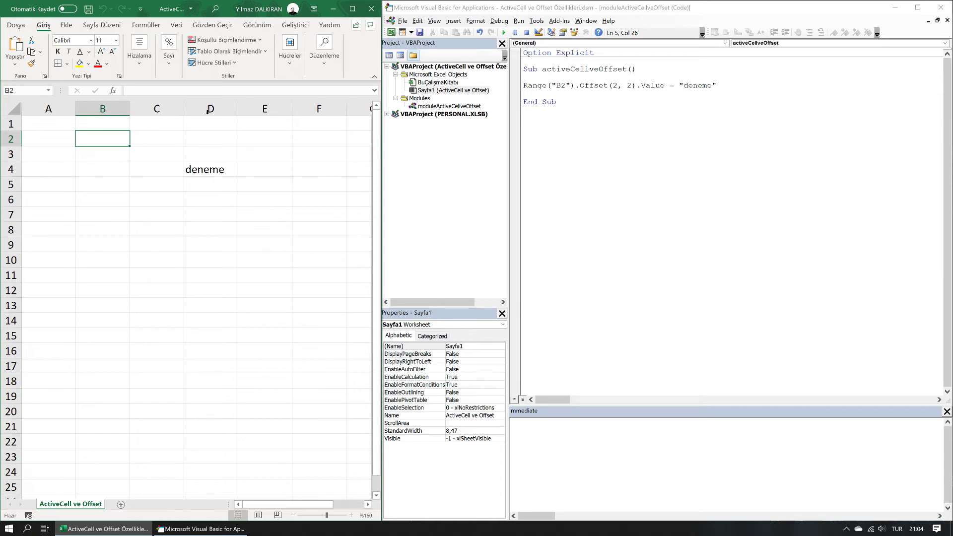
click(198, 169)
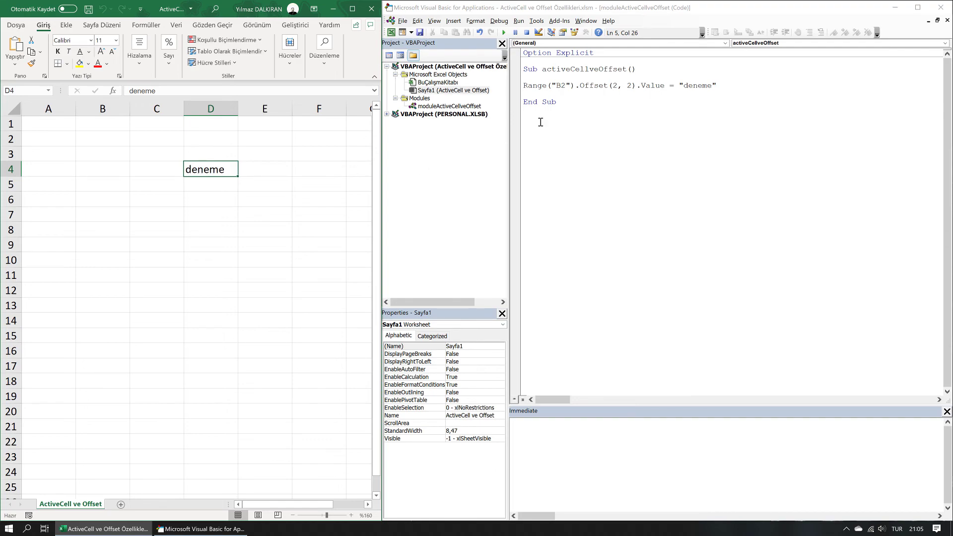
Step: Edit the offset values from 2, 2 toward 1, 1 and clear 'deneme' from D4
double_click(615, 86)
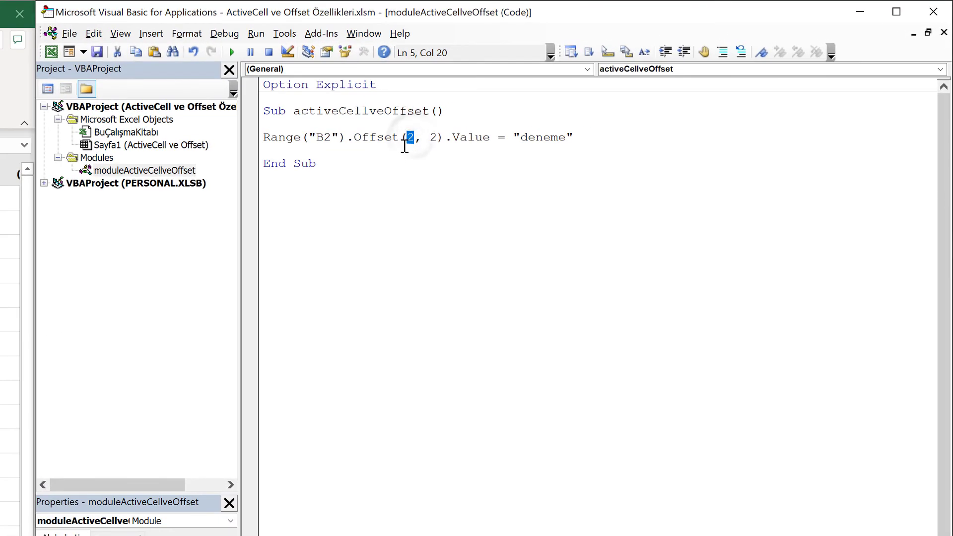
text(1)
double_click(434, 138)
key(BackSpace)
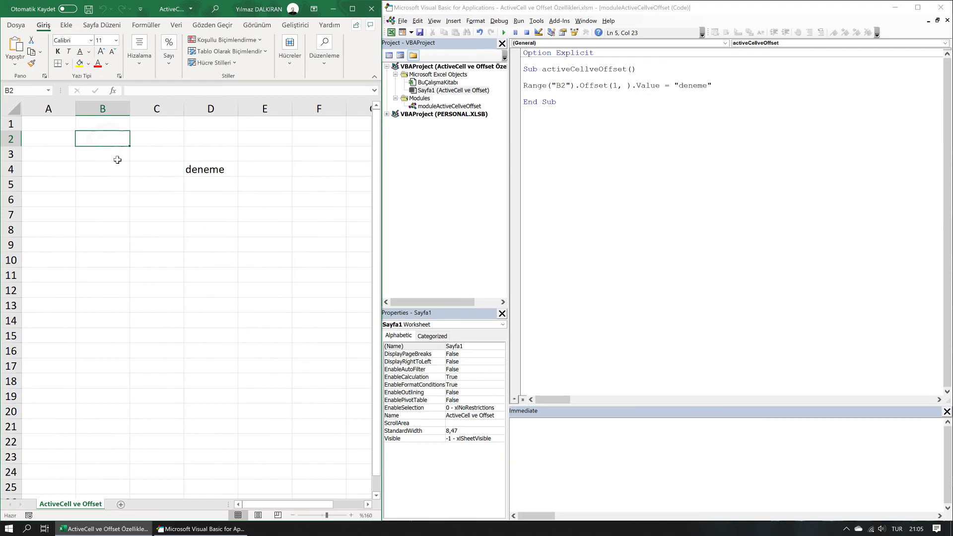
click(163, 153)
click(120, 141)
click(213, 173)
key(Delete)
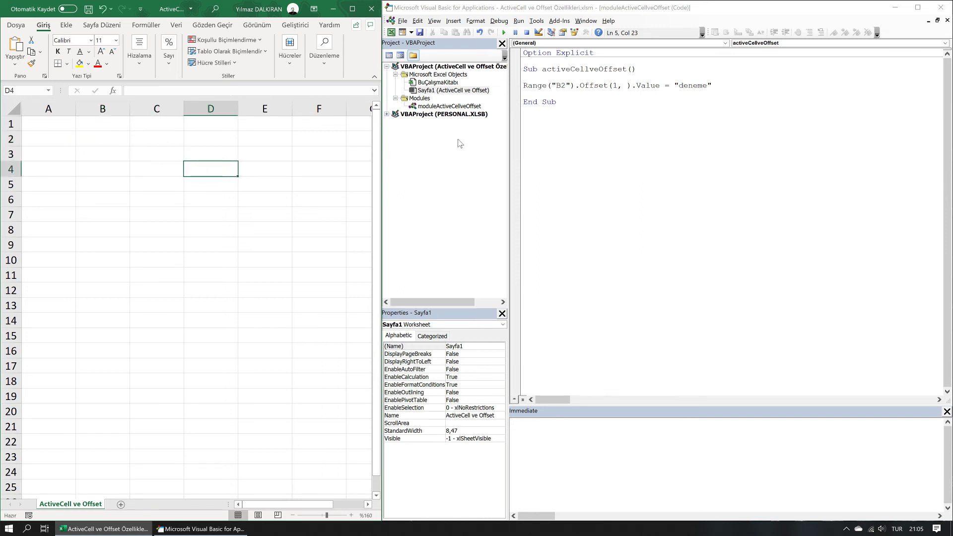
Step: Complete Offset(1, 1) after the expected-expression error, rerun, and confirm 'deneme' in C3
click(504, 33)
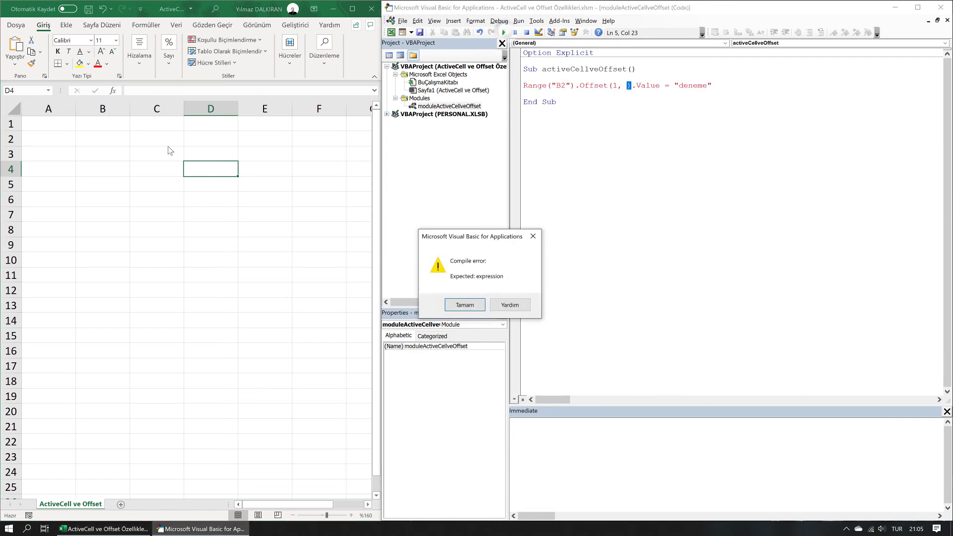
click(466, 305)
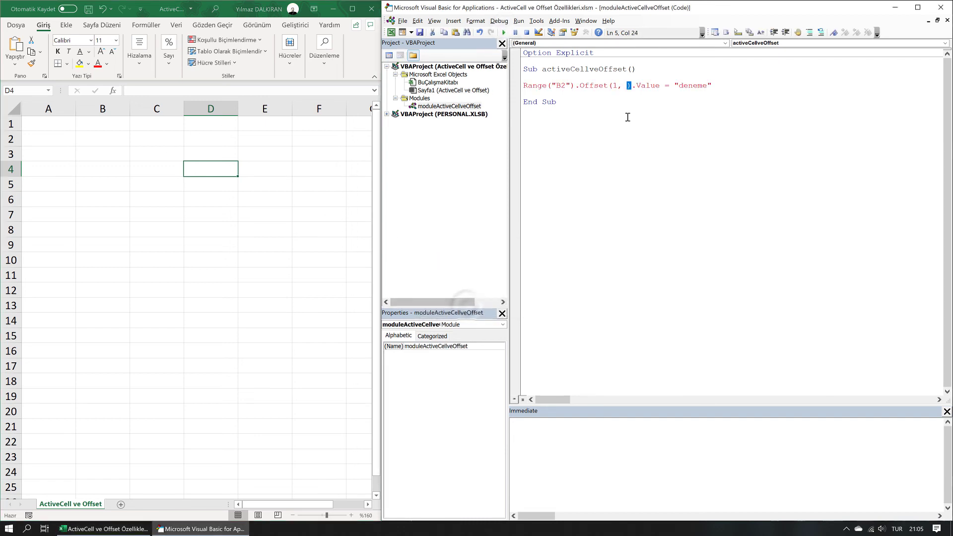
text(1)
click(639, 105)
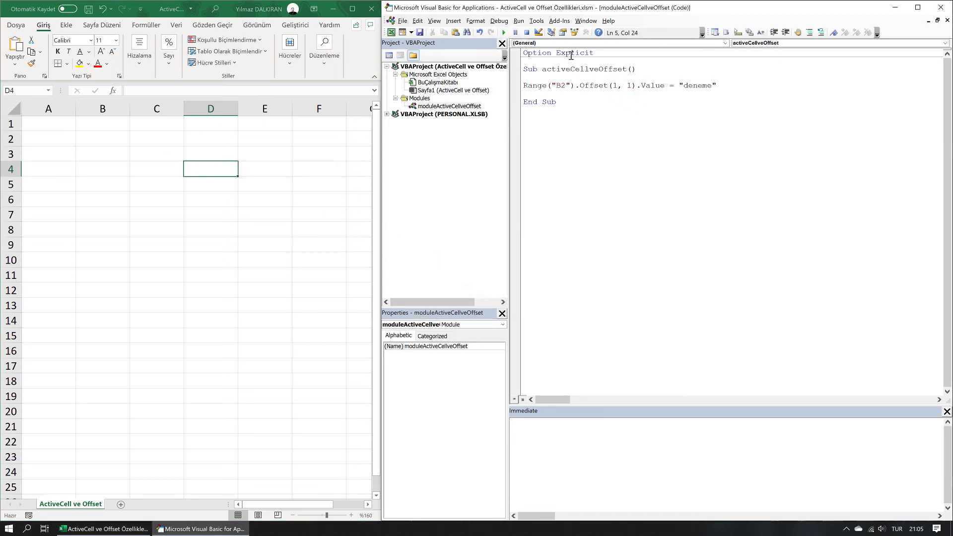
click(504, 32)
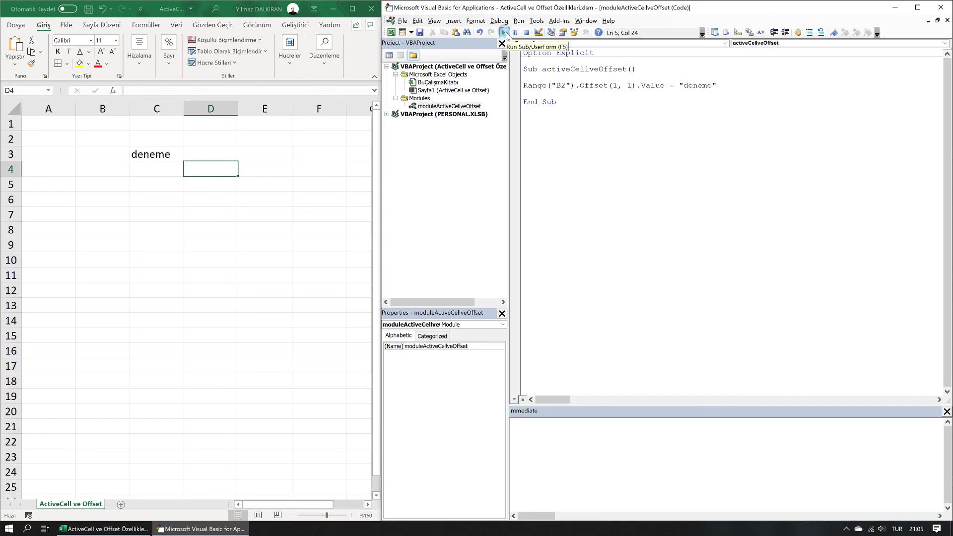
click(163, 151)
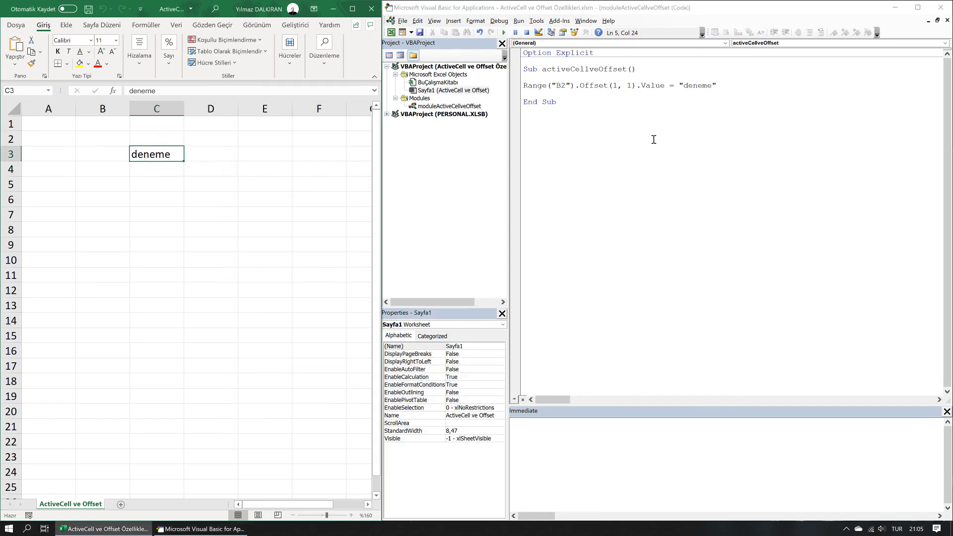